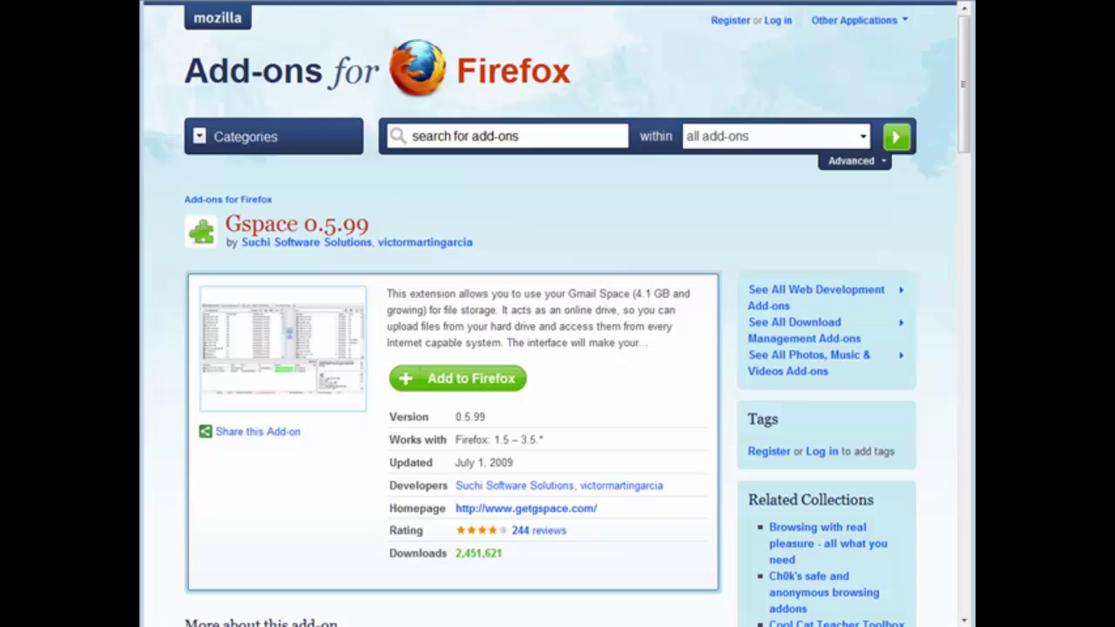
# Install the Gmail Space 0.5.99 add-on, allowing the site and confirming Install Now.
pyautogui.click(470, 383)
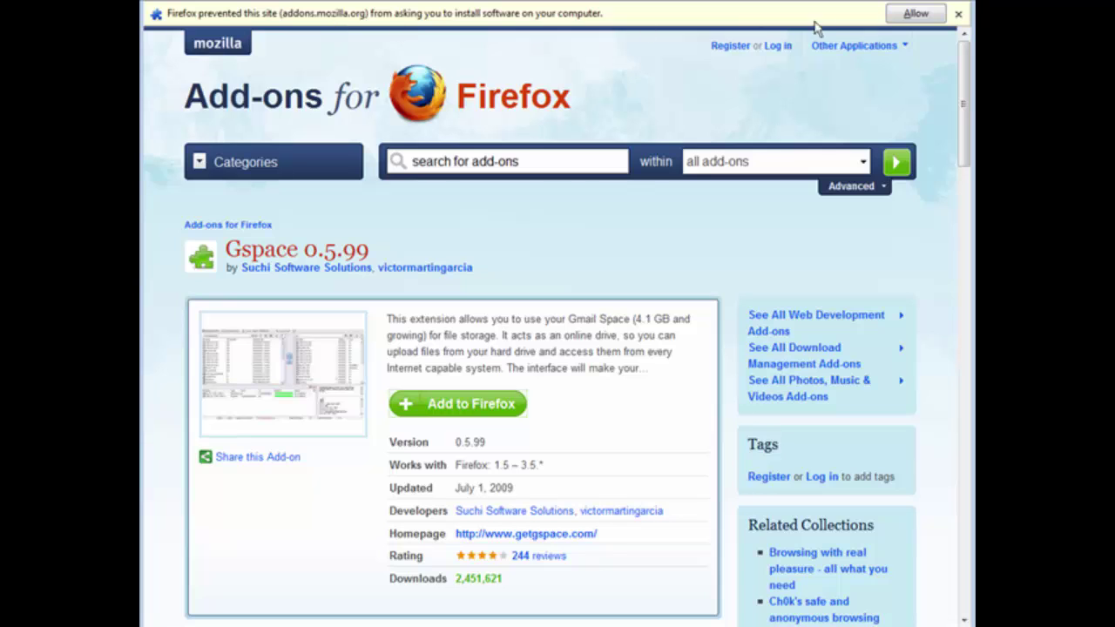
pyautogui.click(916, 13)
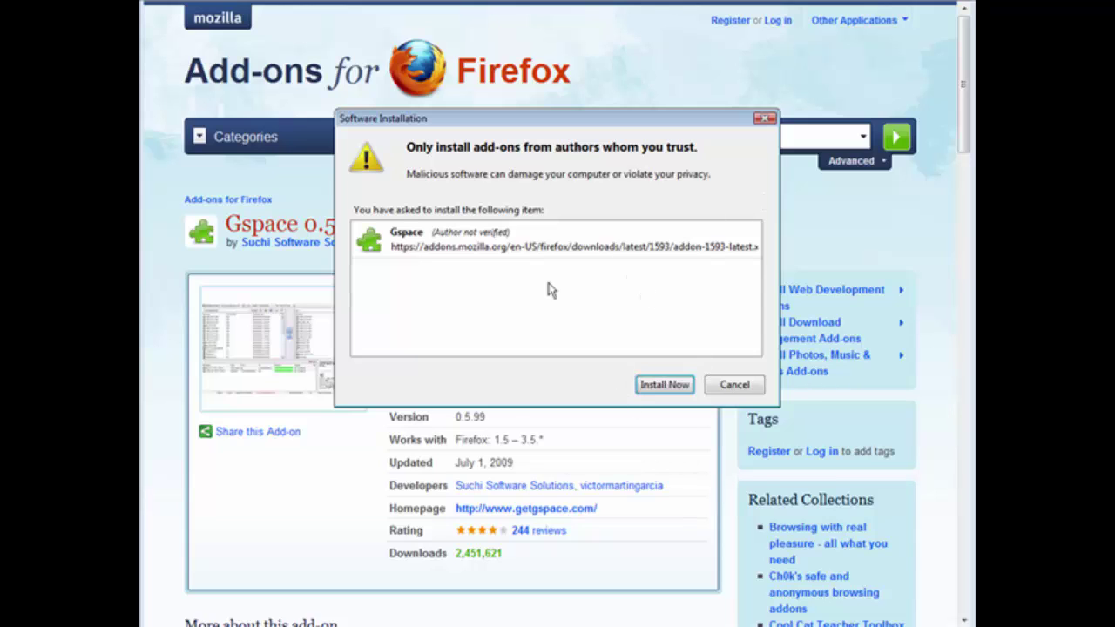
pyautogui.click(658, 385)
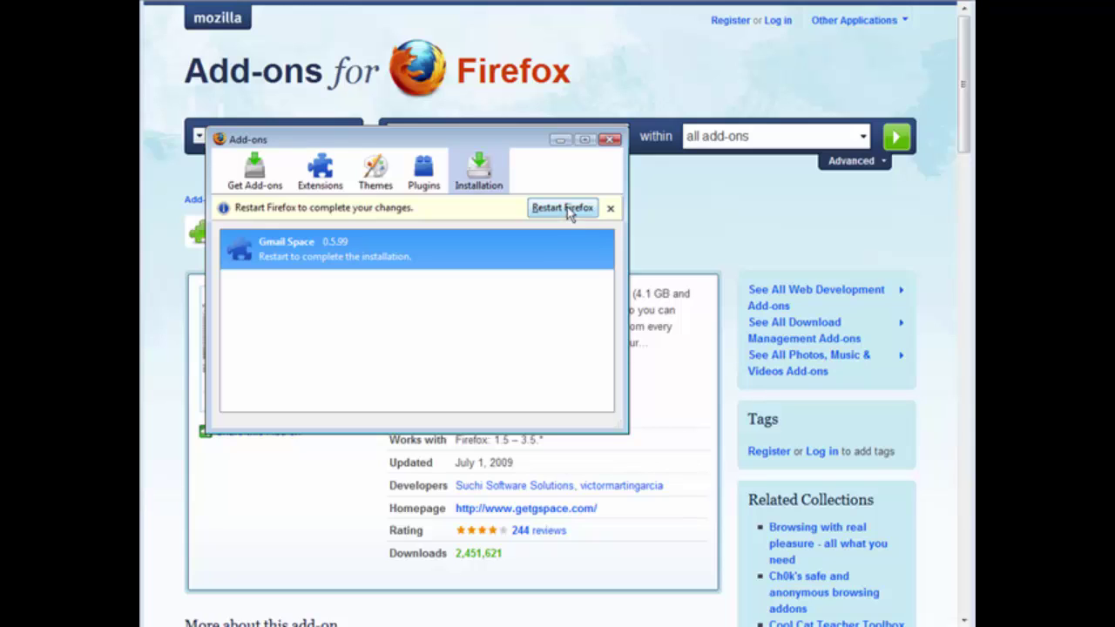
# Restart Firefox and find Gmail Space 0.5.99 in the Add-ons Extensions list.
pyautogui.click(569, 209)
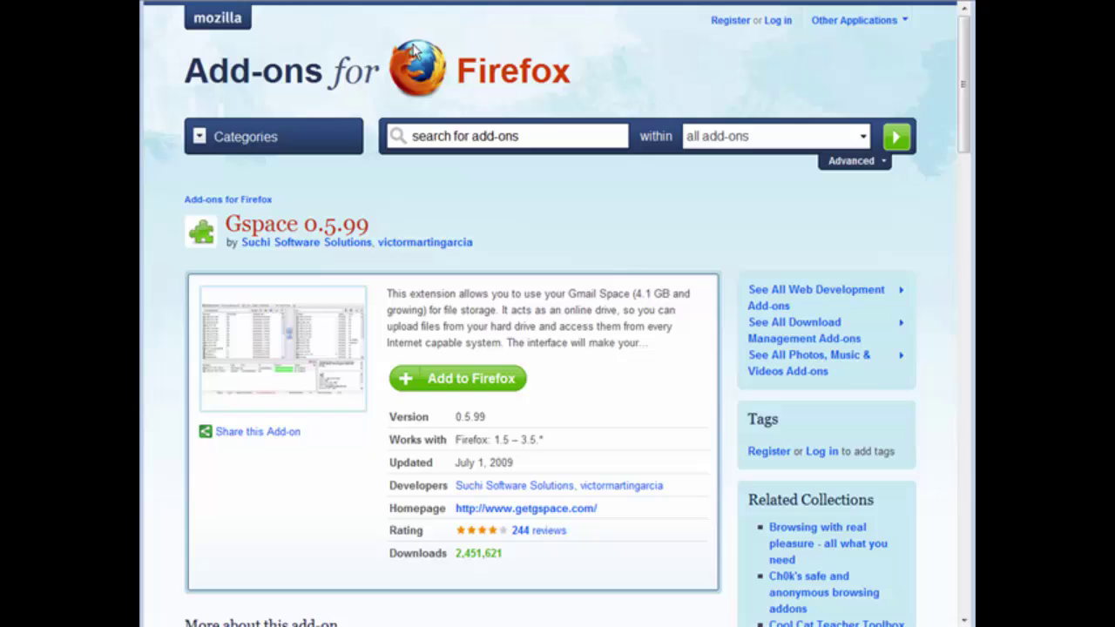
pyautogui.click(341, 27)
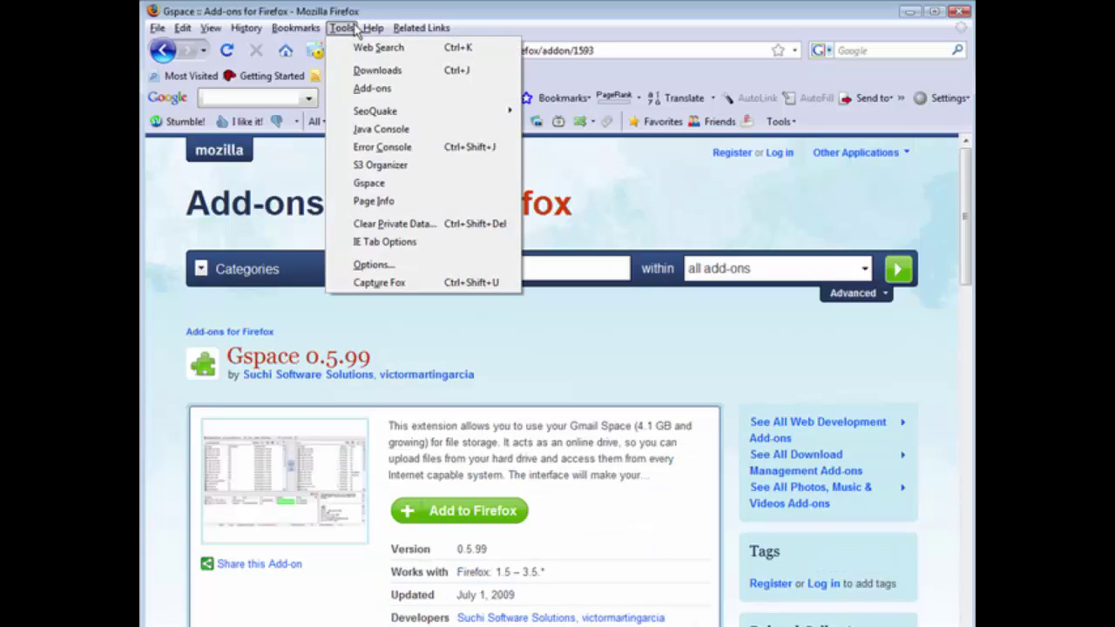
pyautogui.click(373, 88)
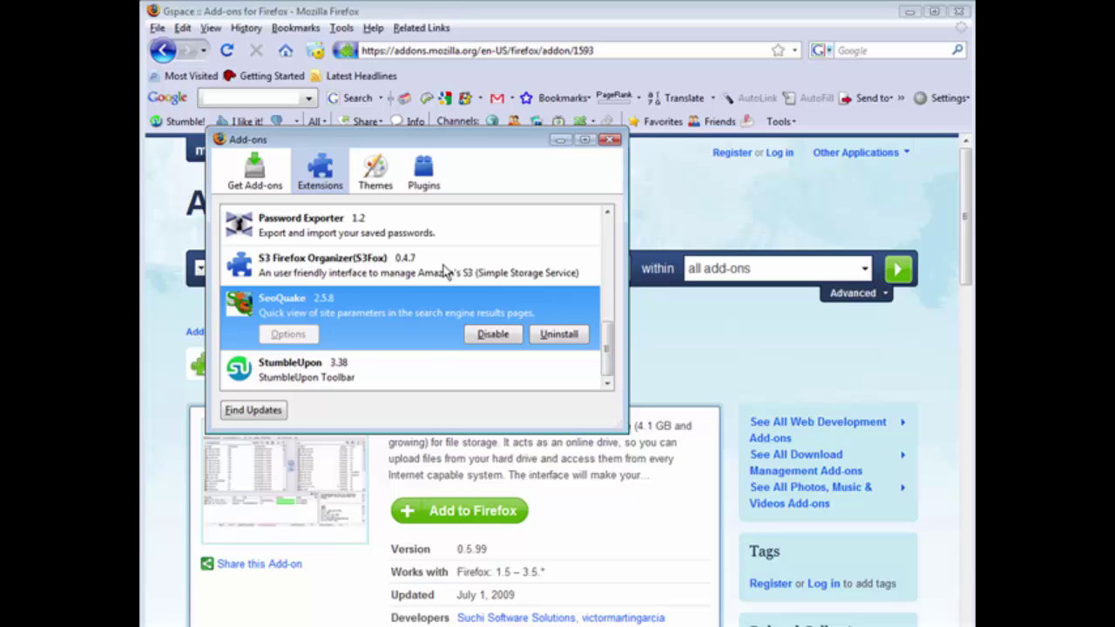
pyautogui.scroll(5, 444, 273)
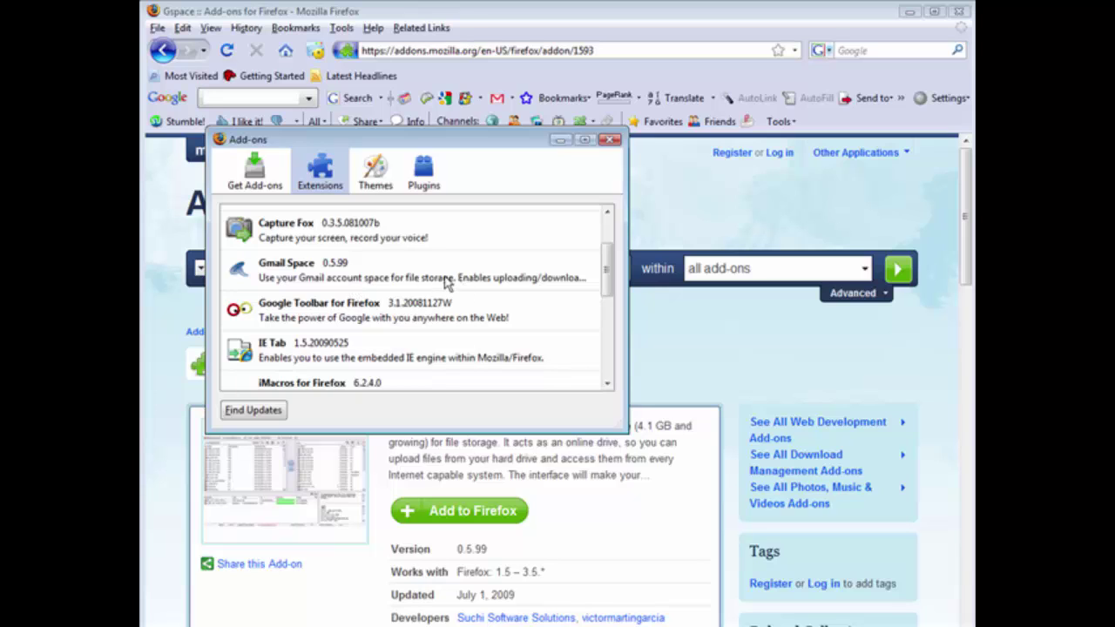
# Close the Add-ons window, launch Gspace from Tools in a new tab, then return to the Google tab.
pyautogui.click(612, 139)
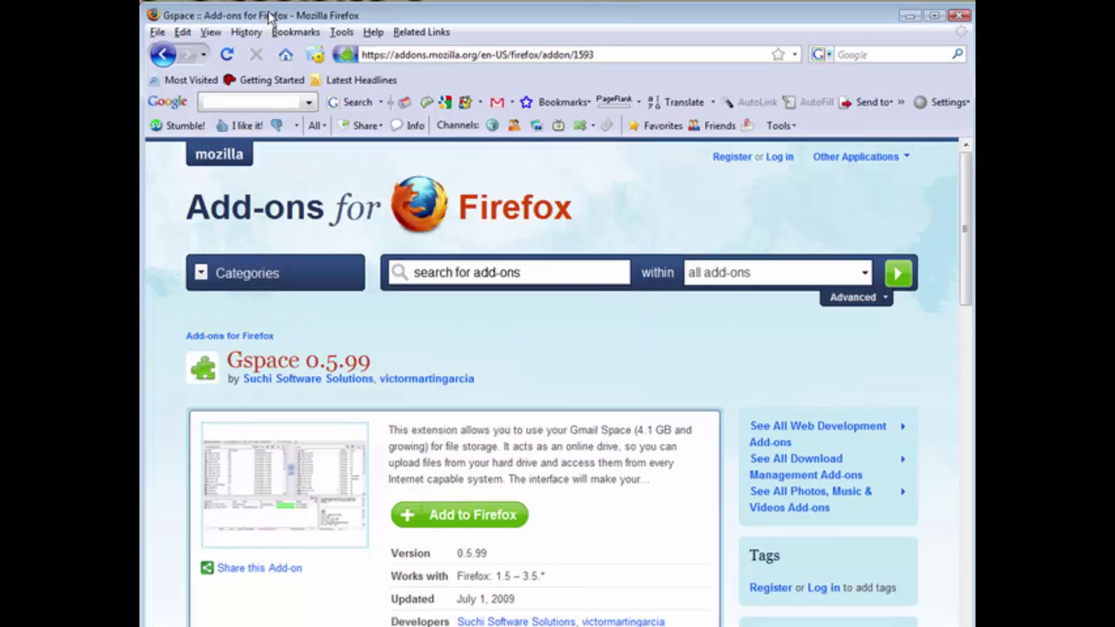
pyautogui.click(343, 35)
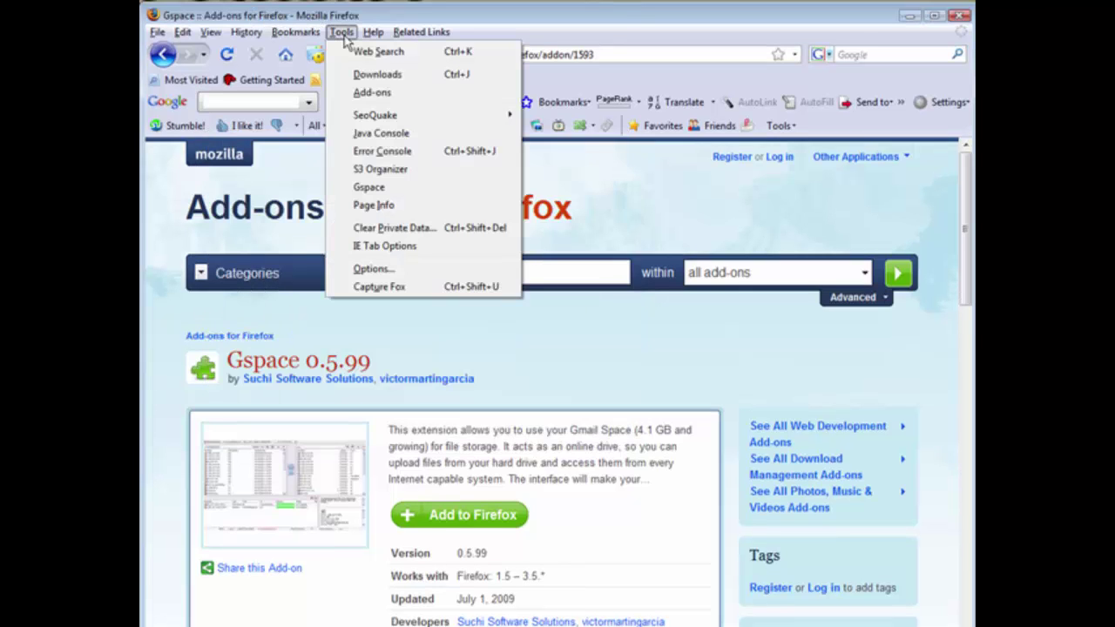
pyautogui.click(387, 186)
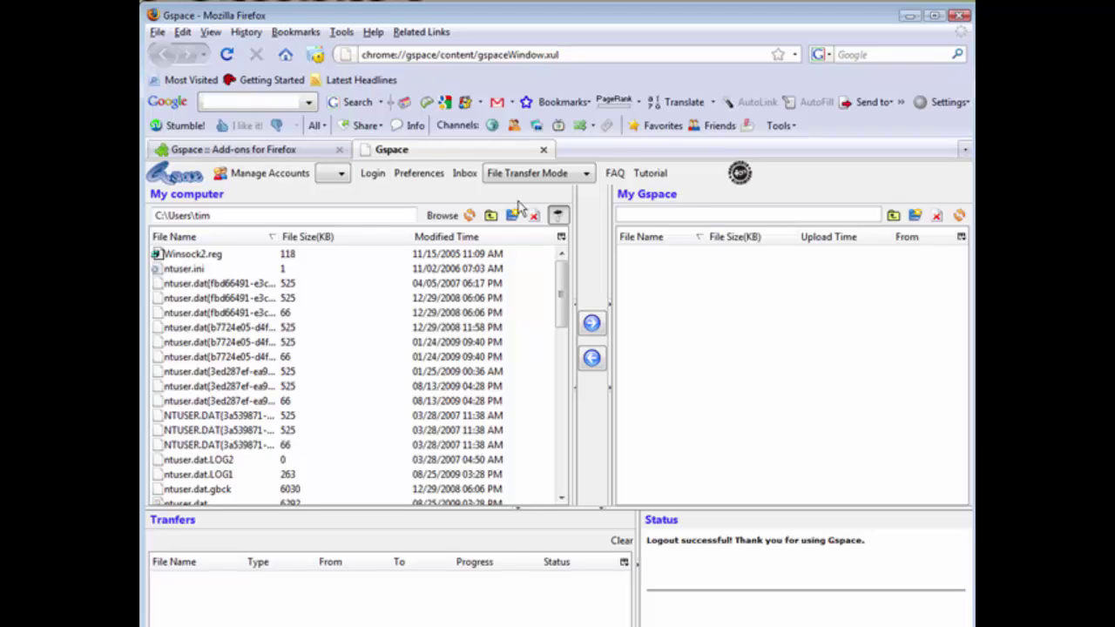
pyautogui.click(242, 150)
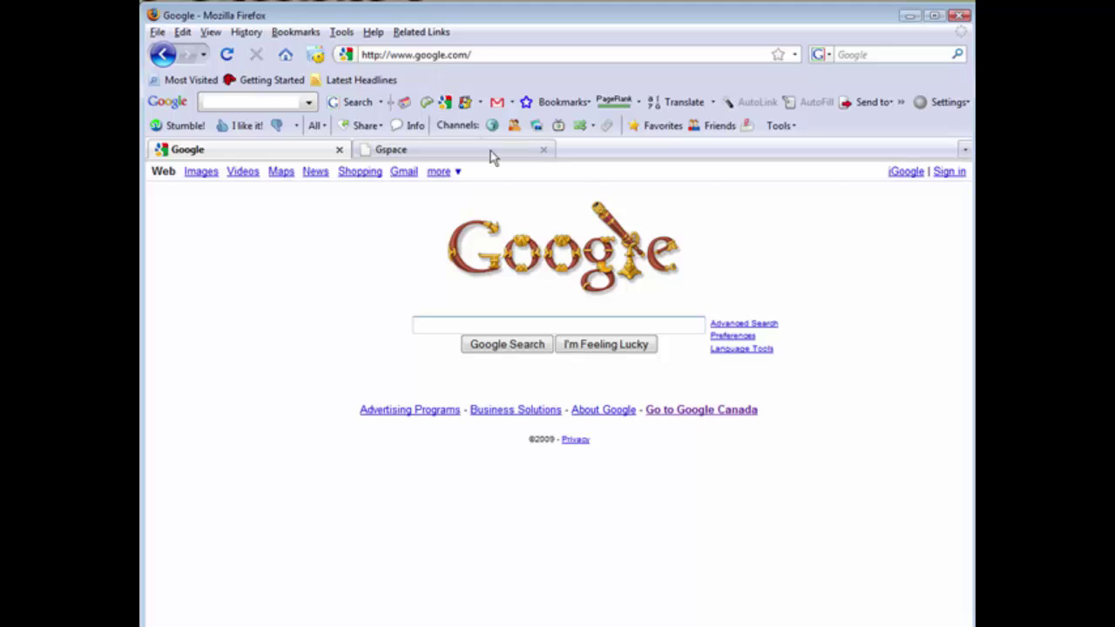
# Follow the Gmail link to load the sign-in page, then switch back to the Gspace tab.
pyautogui.click(404, 171)
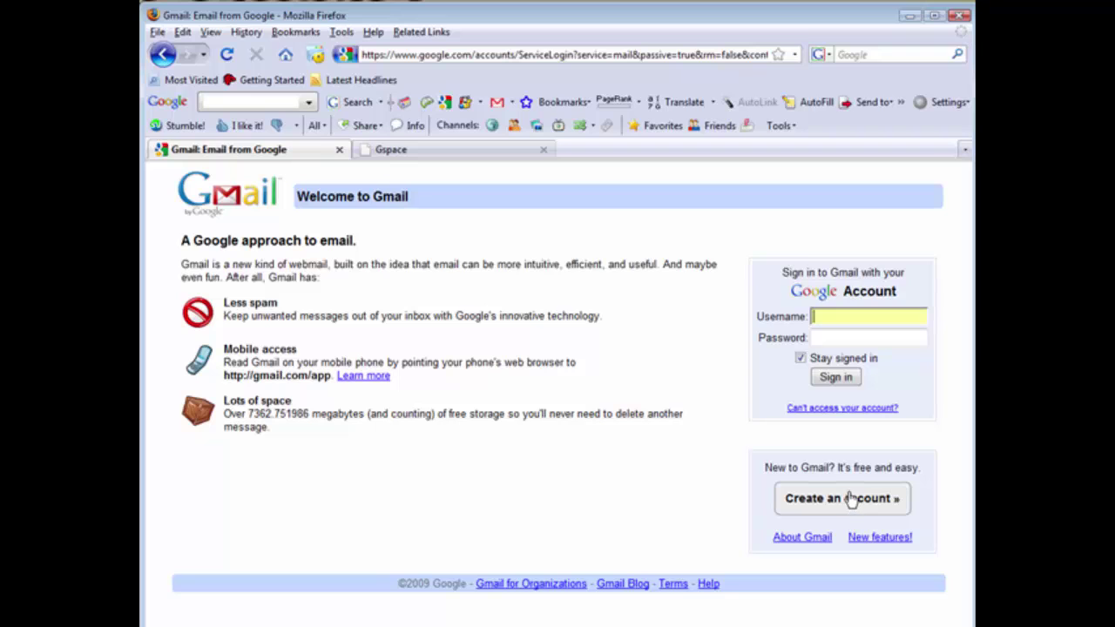
pyautogui.click(391, 149)
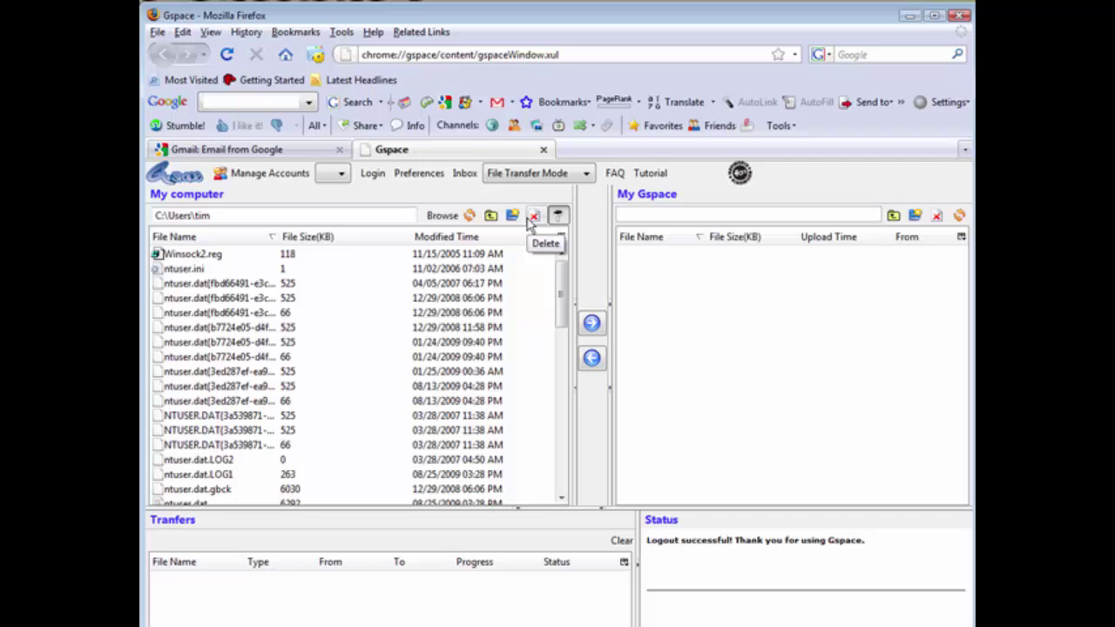
# Add the Gmail account in Manage Accounts and keep it selected in the account dropdown.
pyautogui.click(261, 173)
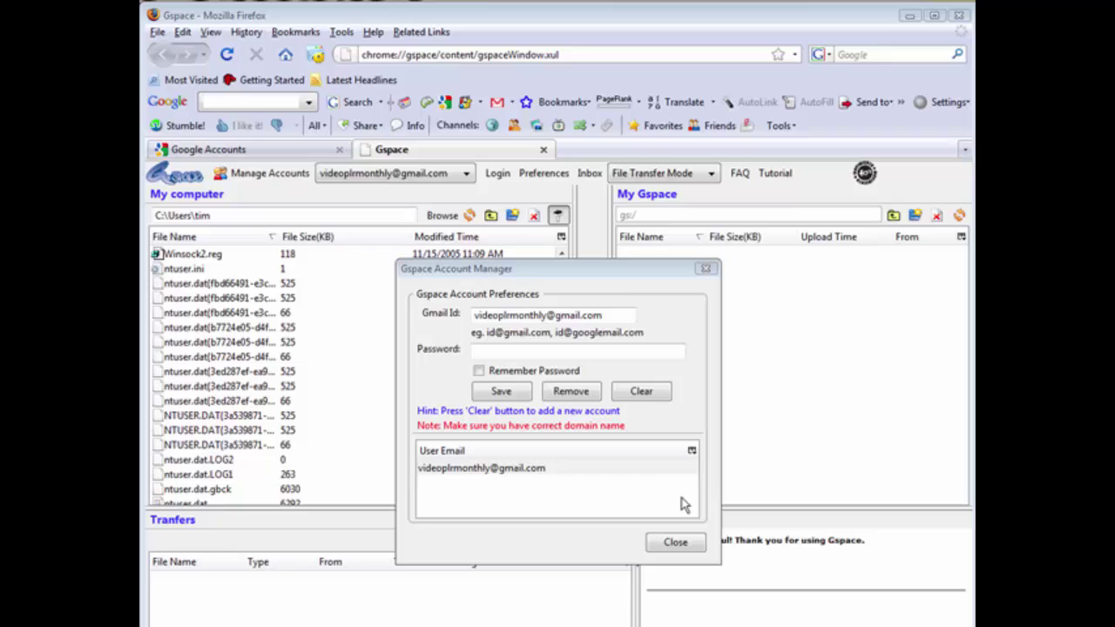
pyautogui.click(675, 543)
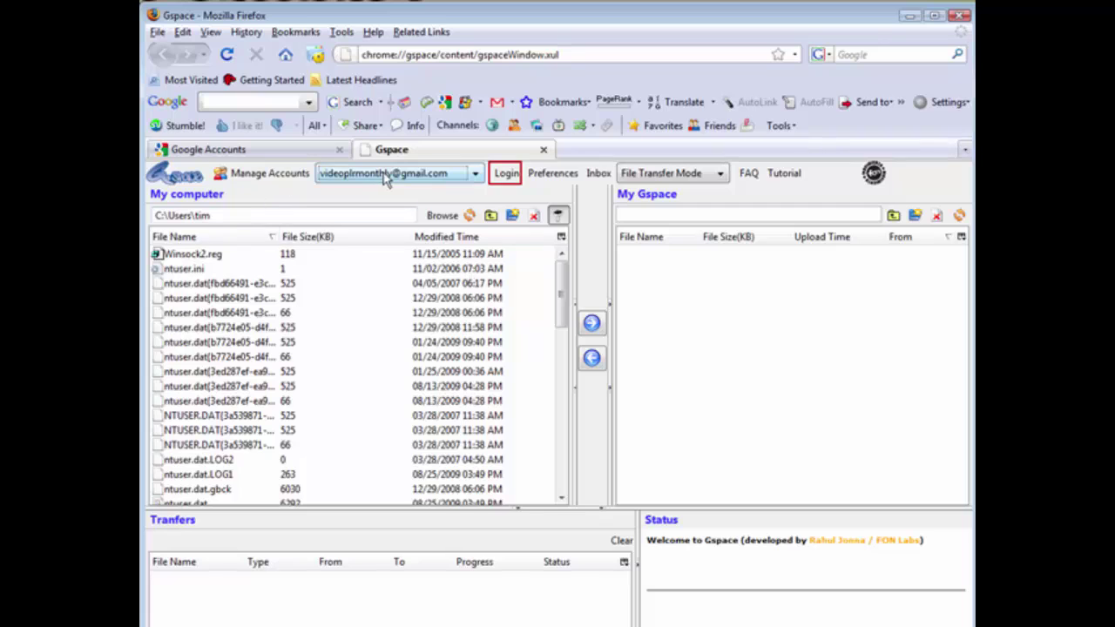
pyautogui.click(475, 177)
pyautogui.click(476, 177)
# Cancel a login attempt at the password prompt, then reopen and close Manage Accounts.
pyautogui.click(514, 176)
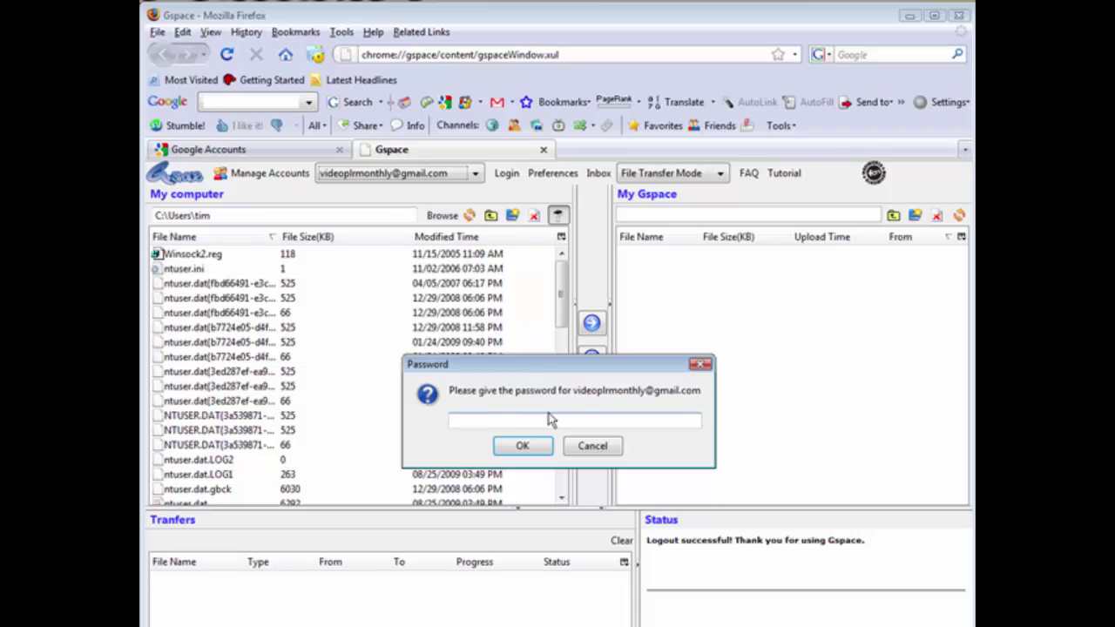
pyautogui.click(592, 445)
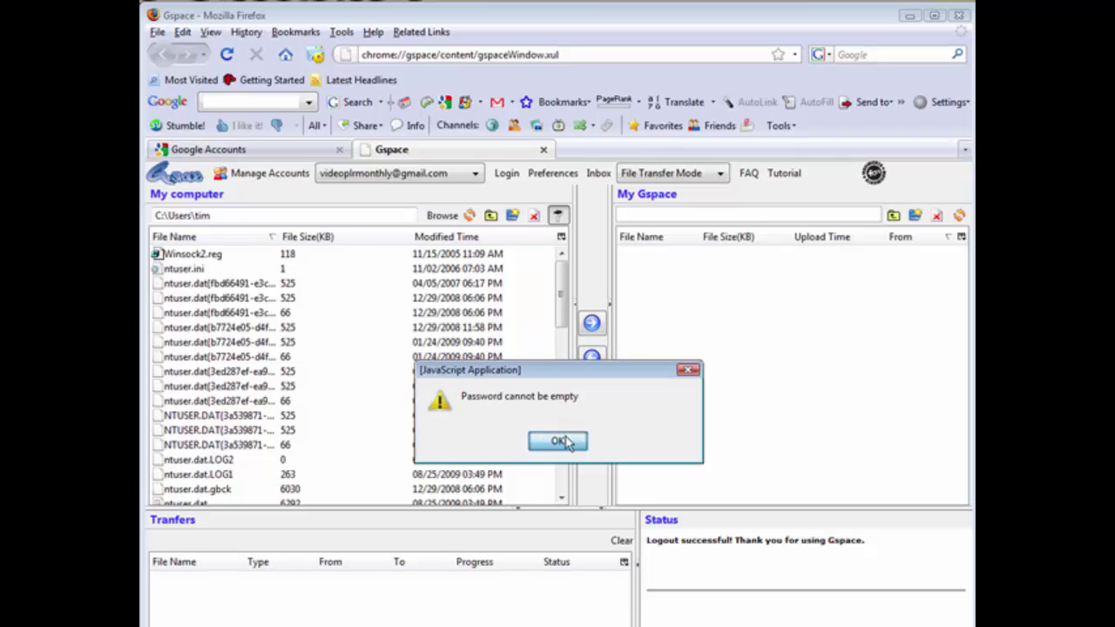
pyautogui.click(562, 442)
pyautogui.click(253, 173)
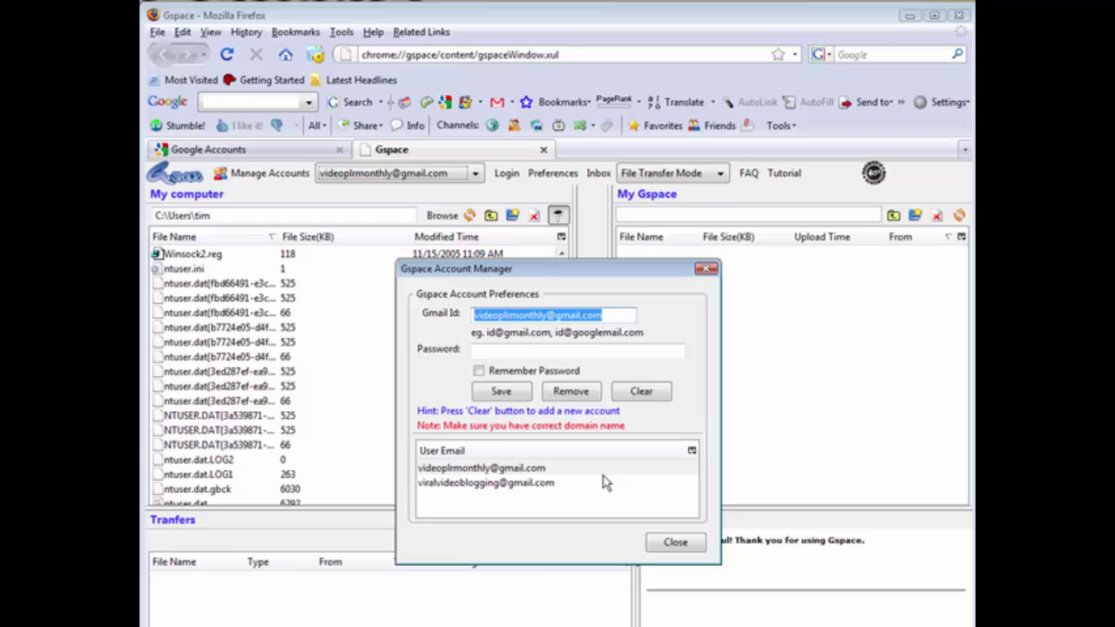
pyautogui.click(674, 542)
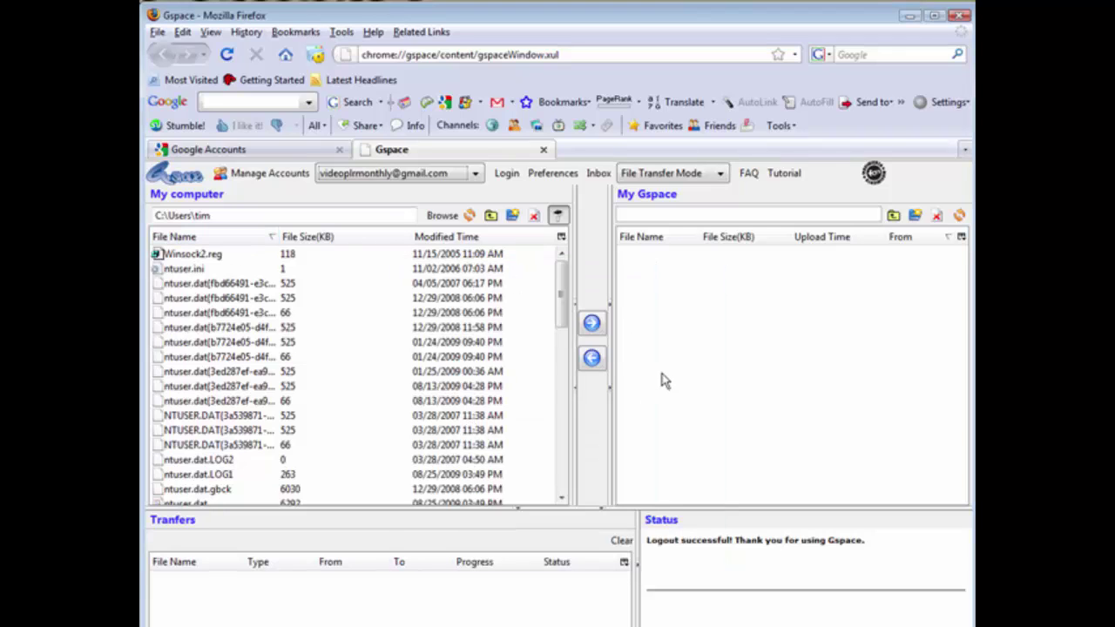
# Log in with the chosen Gmail account by entering the account password.
pyautogui.click(506, 176)
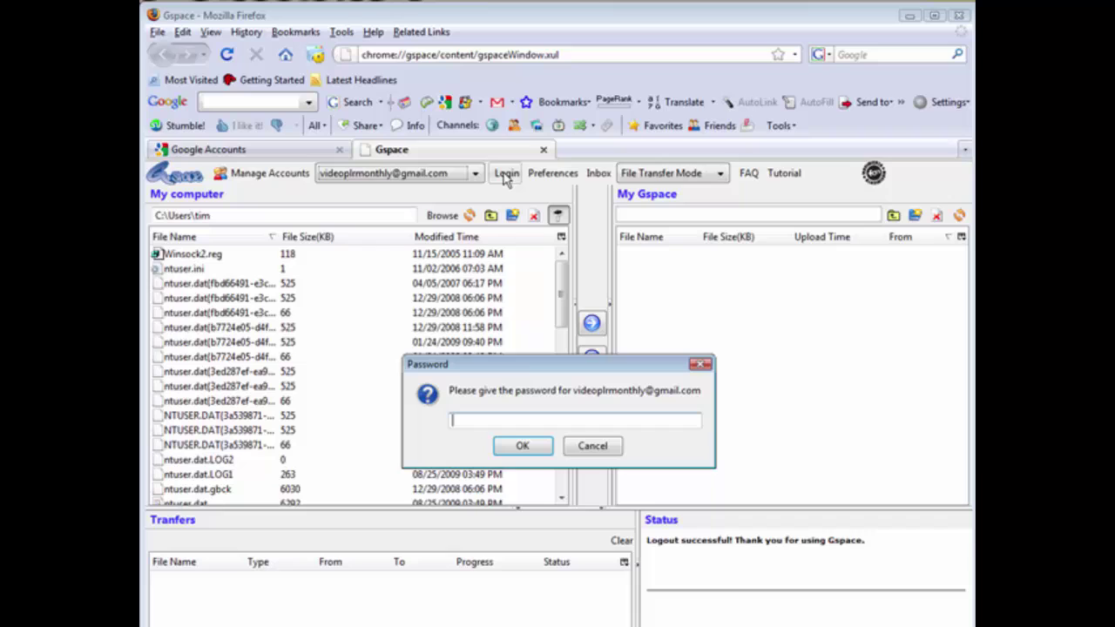
pyautogui.write('•••••••••')
pyautogui.press('Return')
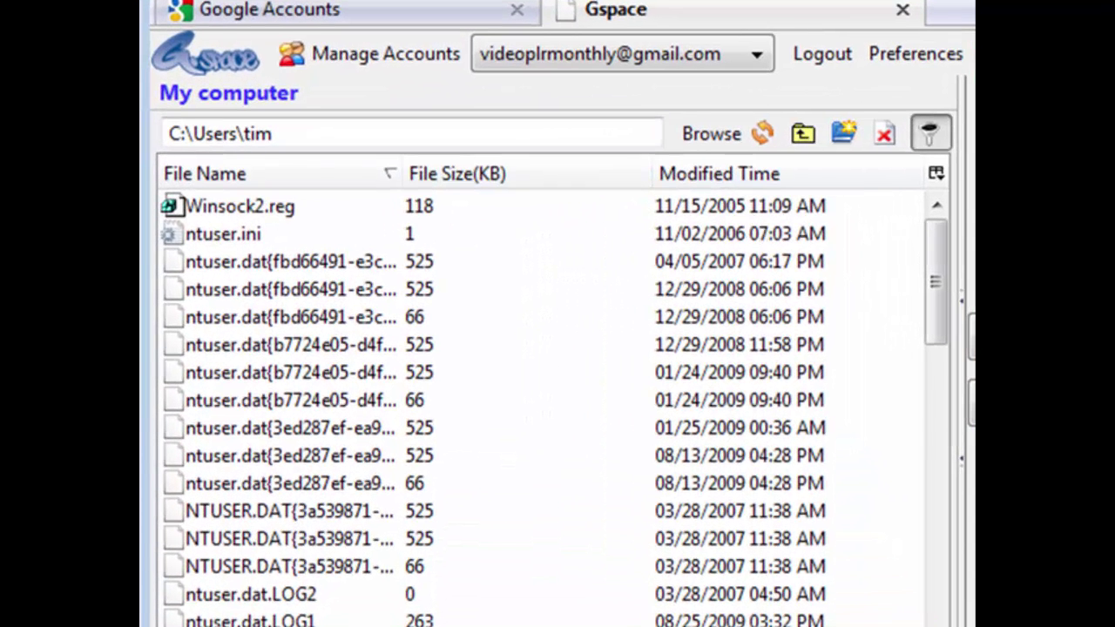
# Point the My computer pane at C:\Users\Public\Pictures\20th Anniversary.
pyautogui.click(728, 133)
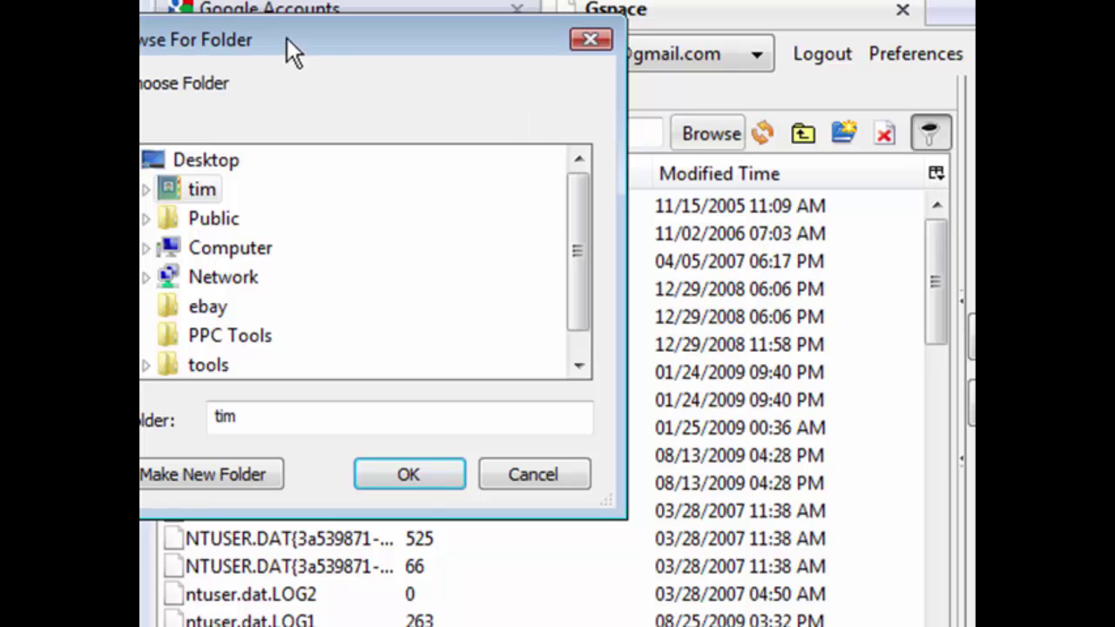
pyautogui.moveTo(286, 37); pyautogui.dragTo(428, 136)
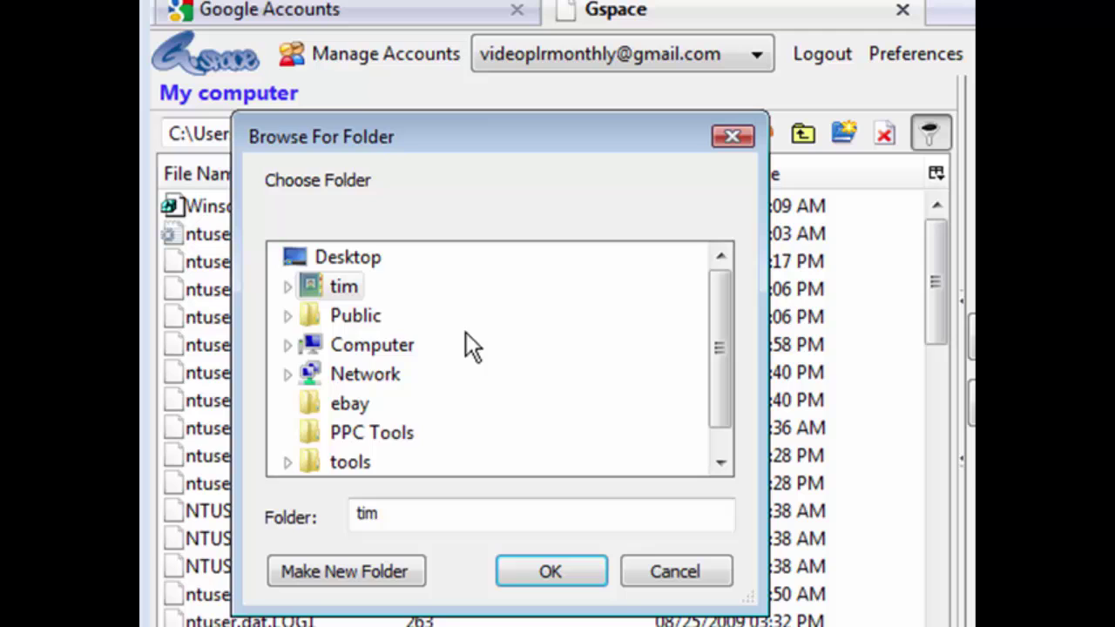
pyautogui.doubleClick(355, 319)
pyautogui.scroll(-1, 459, 381)
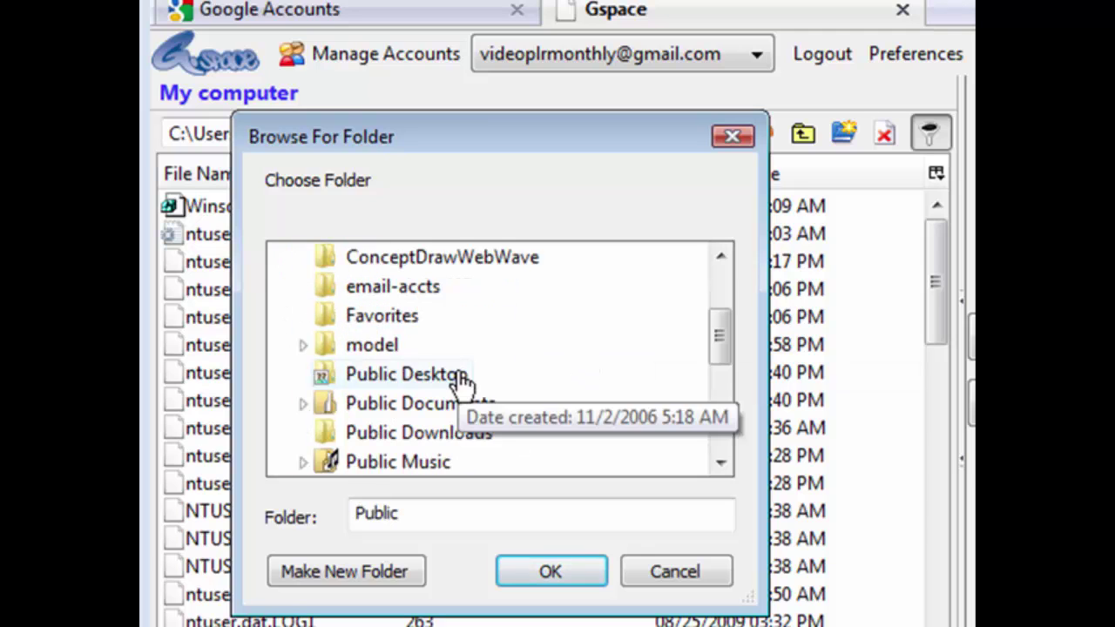
pyautogui.scroll(-1, 462, 381)
pyautogui.doubleClick(438, 402)
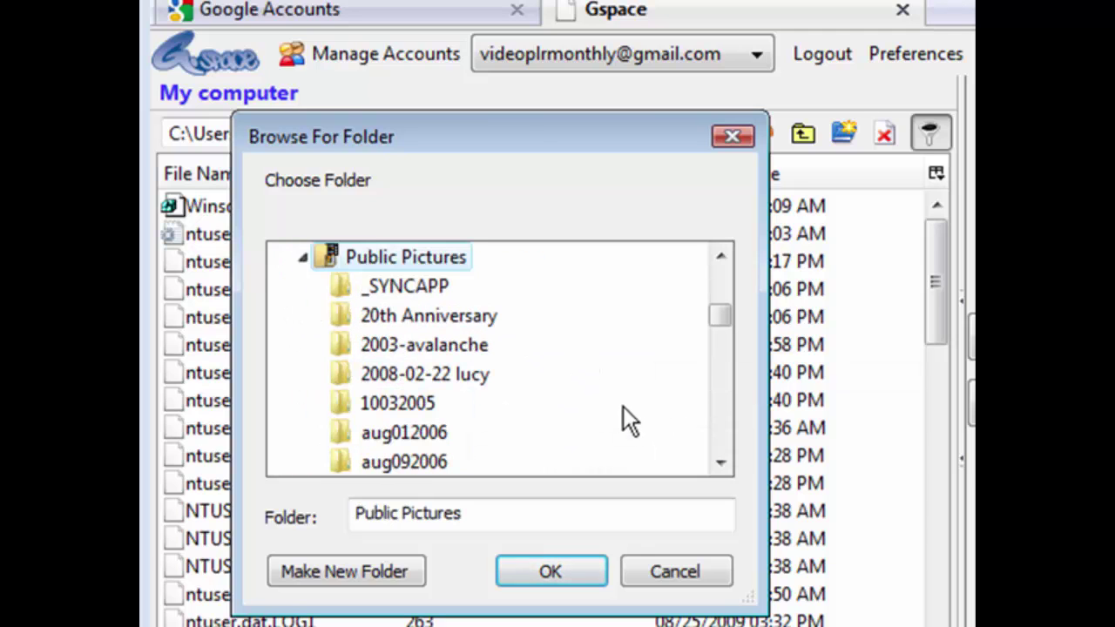
pyautogui.click(446, 320)
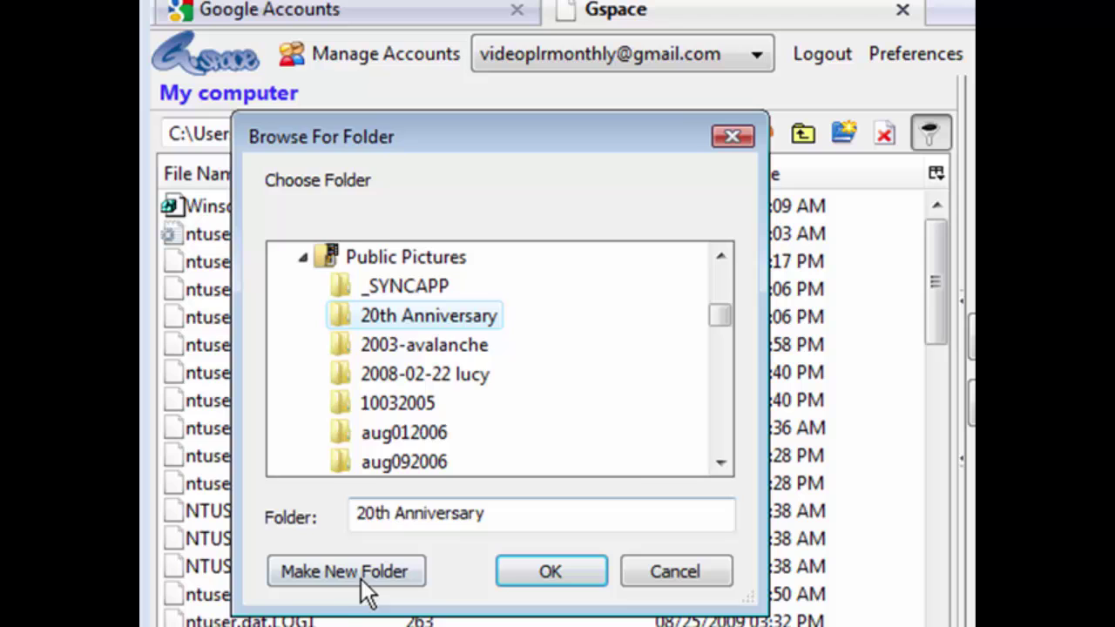
pyautogui.click(550, 572)
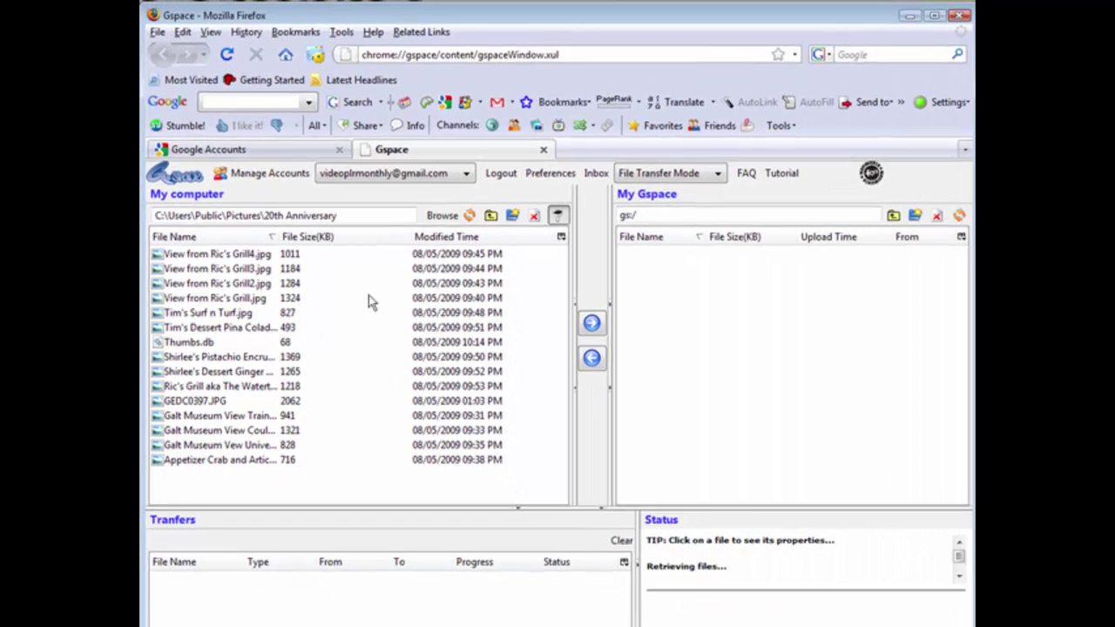
# Upload the two 'View from Ric's' photos and 'Tim's Dessert' to My Gspace.
pyautogui.click(222, 253)
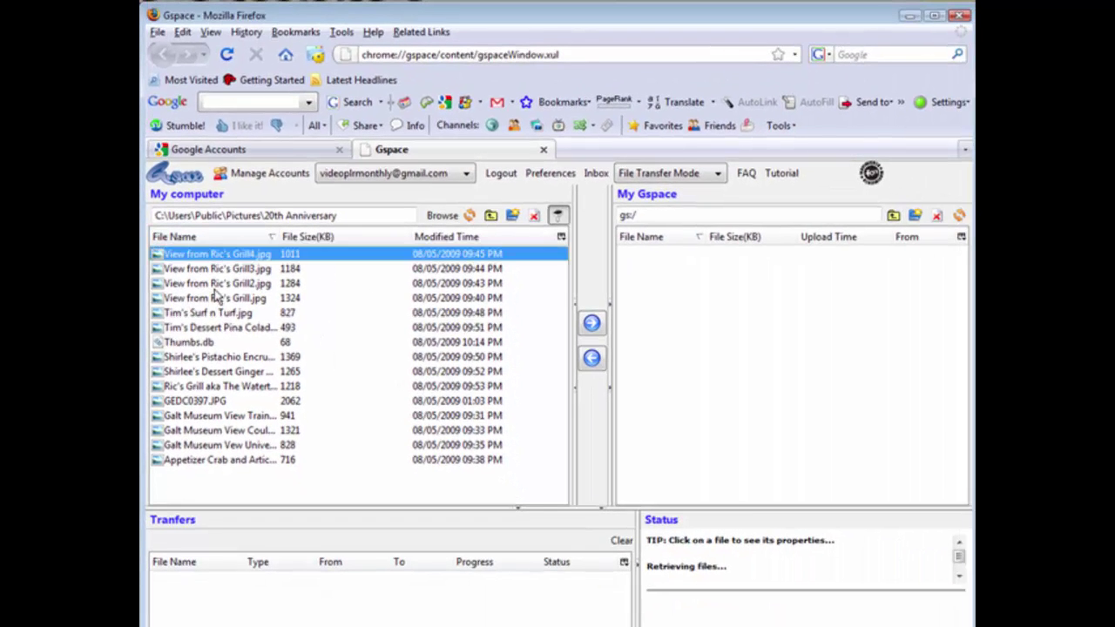
pyautogui.keyDown('ctrl'); pyautogui.click(218, 283); pyautogui.keyUp('ctrl')
pyautogui.keyDown('ctrl'); pyautogui.click(259, 327); pyautogui.keyUp('ctrl')
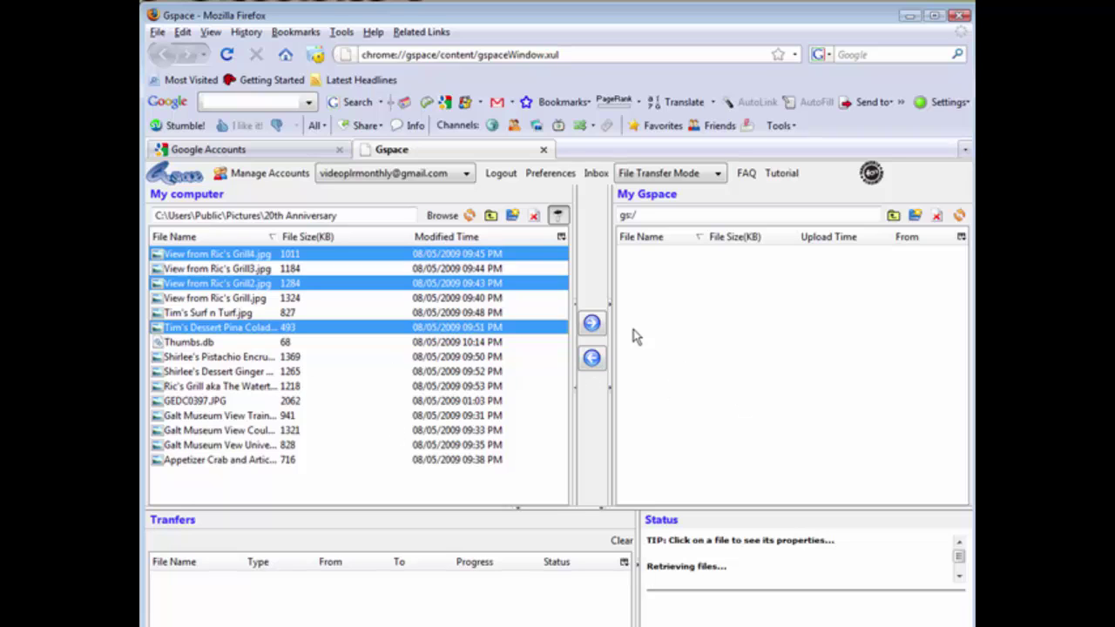
pyautogui.click(592, 324)
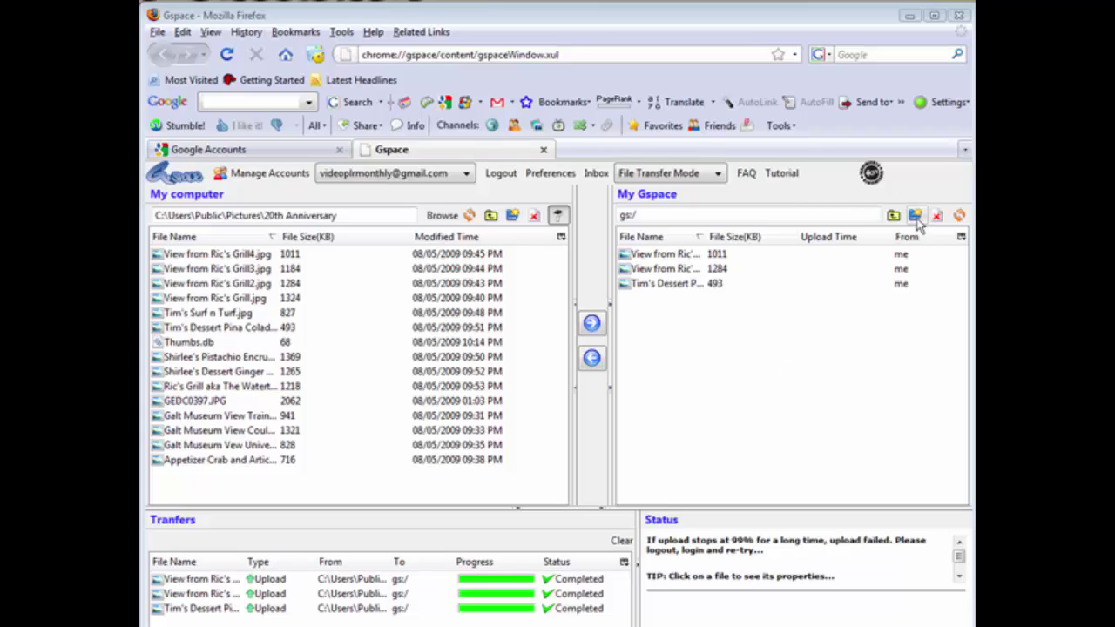
pyautogui.click(698, 346)
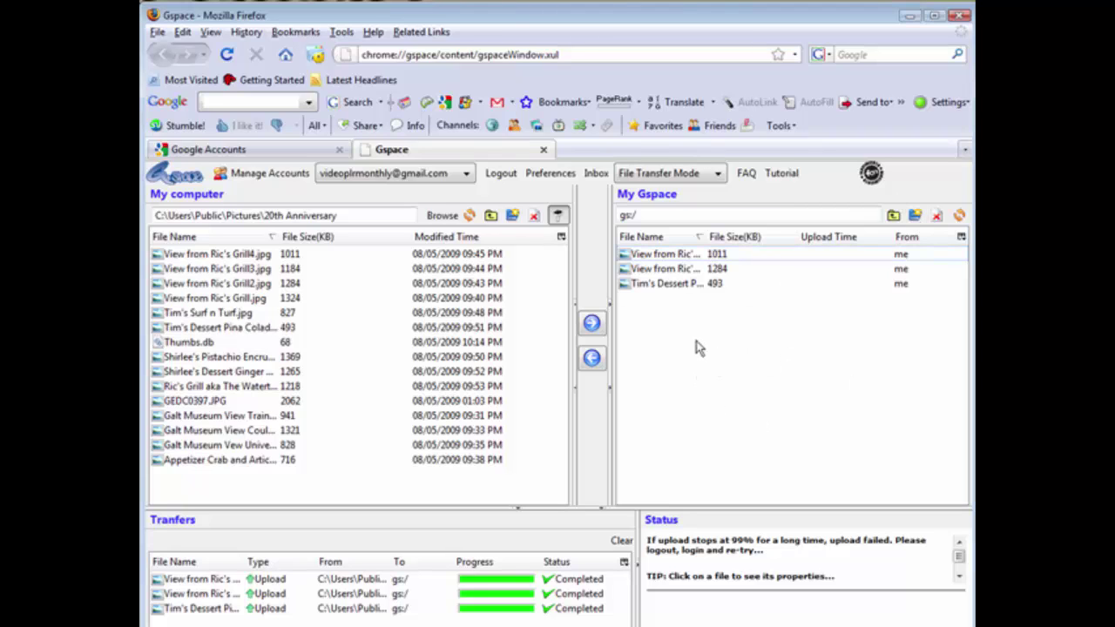
# Create a 'docs' directory in My Gspace from the right-click menu and open it.
pyautogui.rightClick(698, 345)
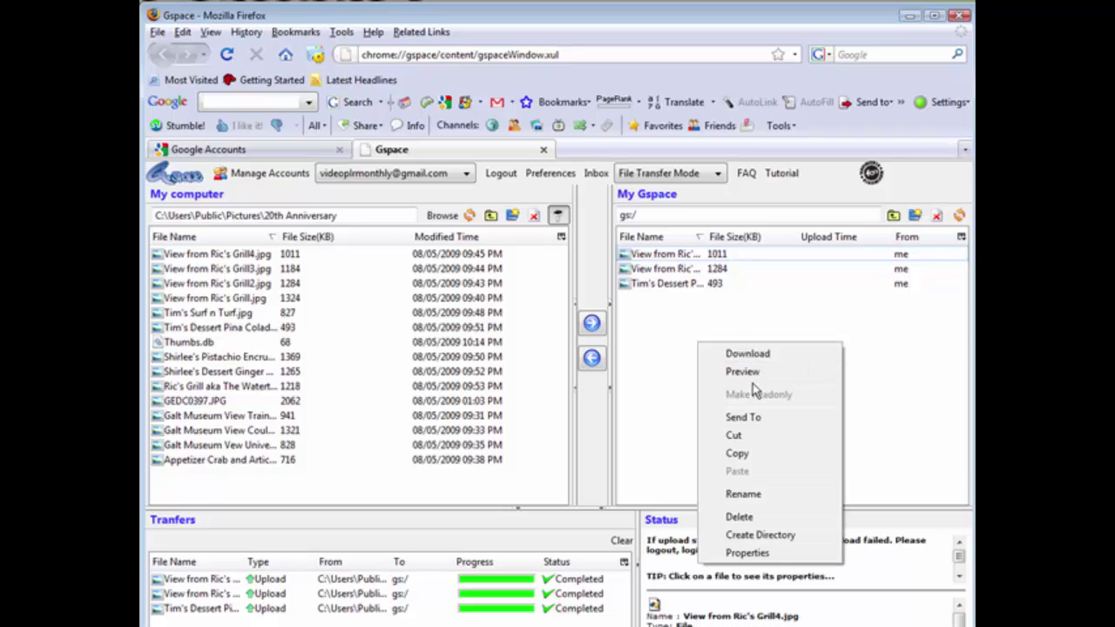
pyautogui.click(757, 359)
pyautogui.rightClick(677, 343)
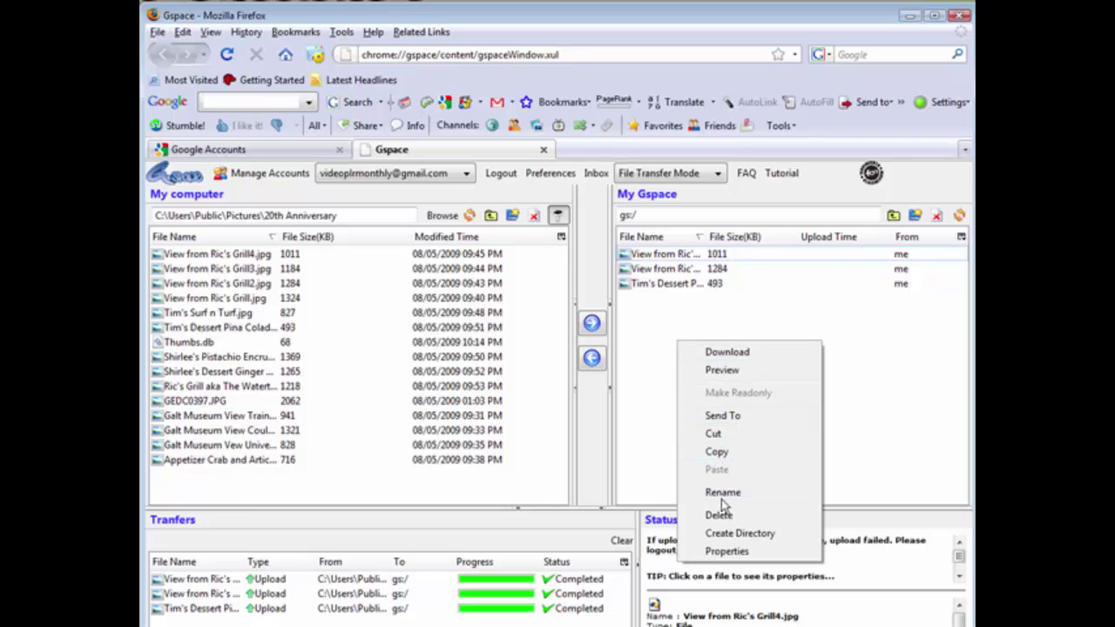
pyautogui.click(740, 533)
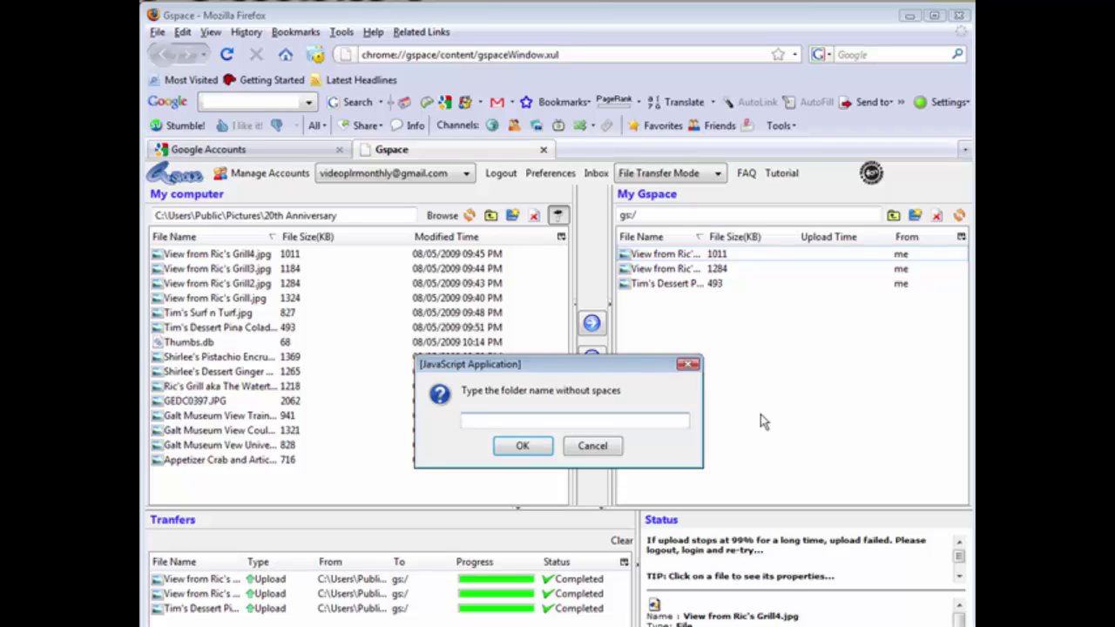
pyautogui.write('docs')
pyautogui.click(509, 449)
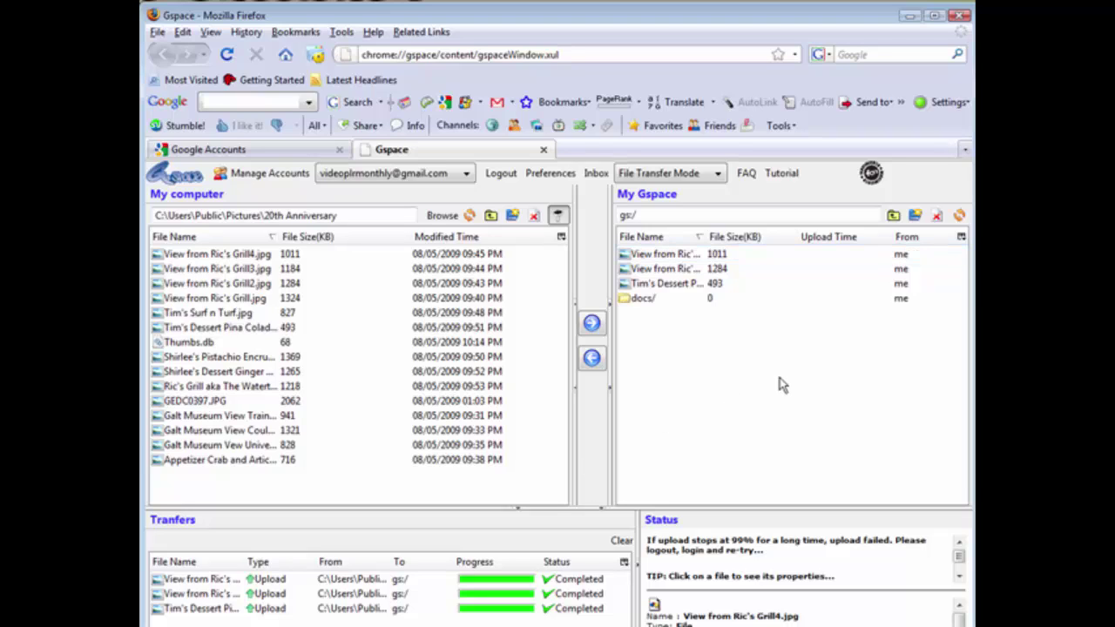
pyautogui.click(660, 299)
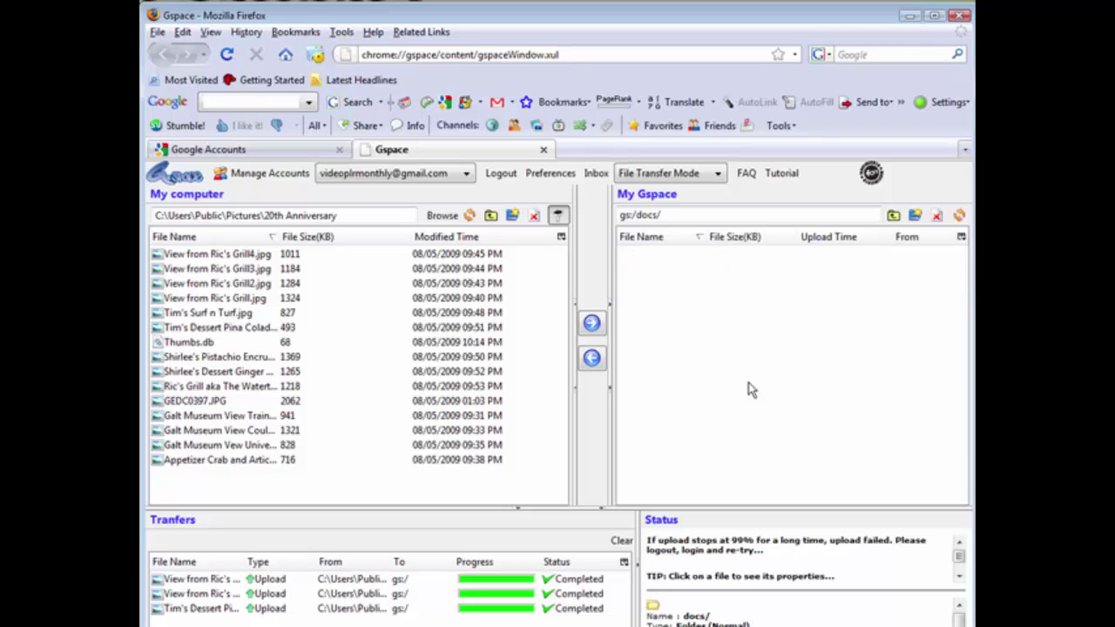
# Go up to the gs:/ root of My Gspace, dismissing the right-click menu without choosing anything.
pyautogui.click(893, 216)
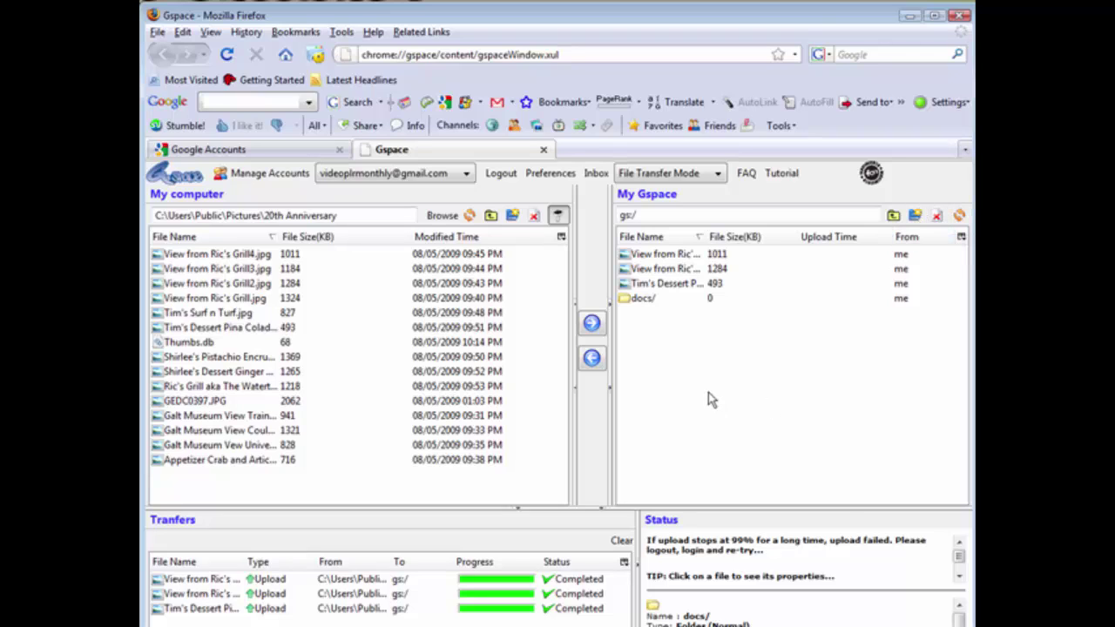
pyautogui.rightClick(695, 365)
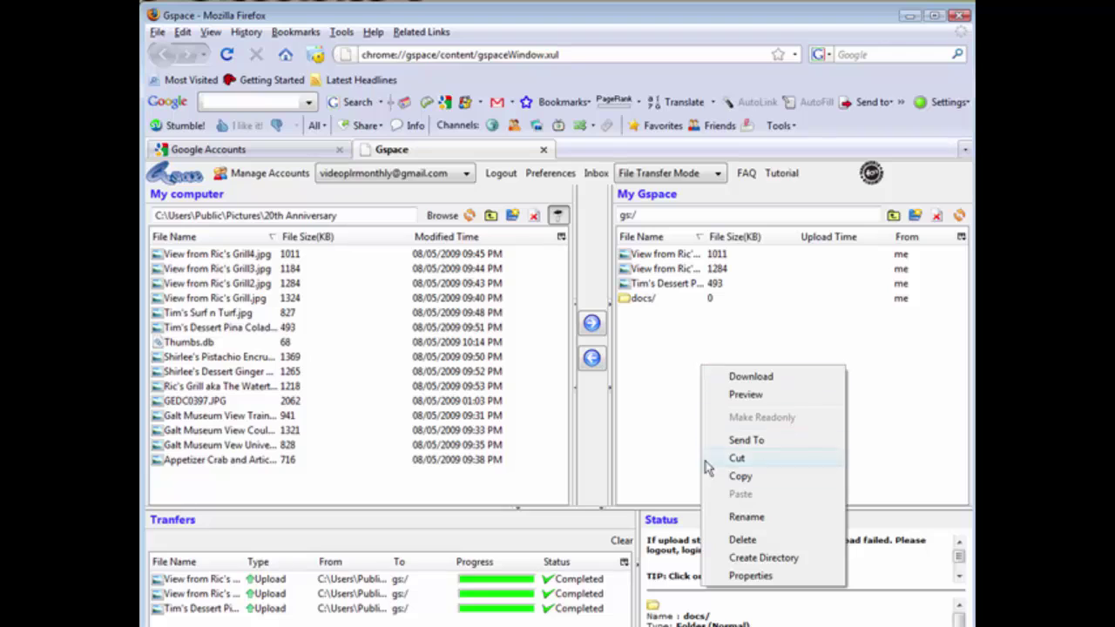
pyautogui.click(860, 399)
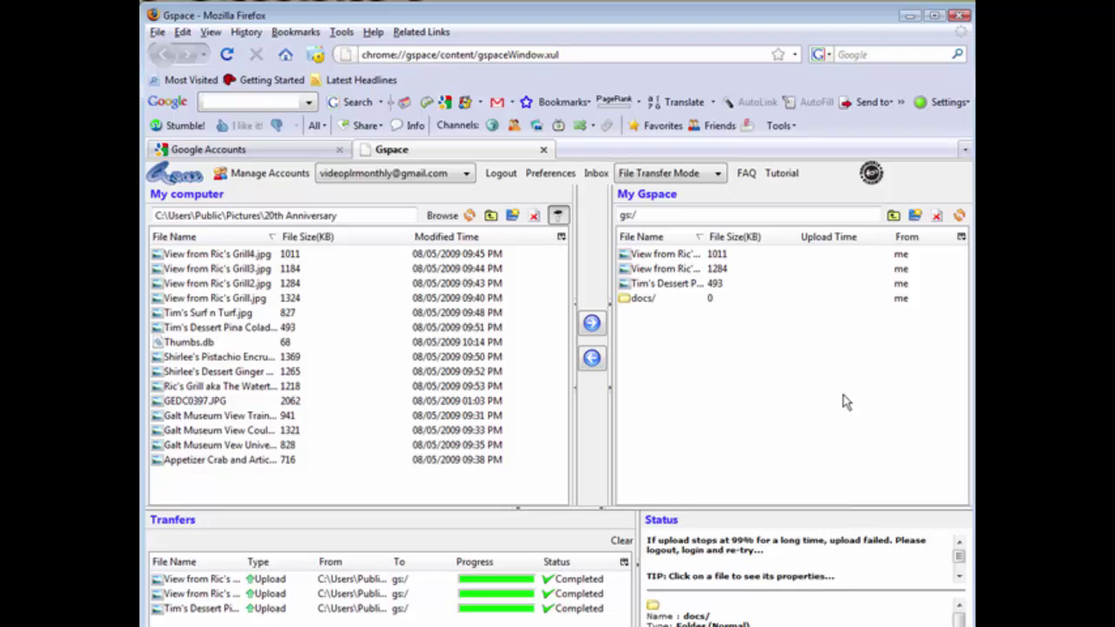